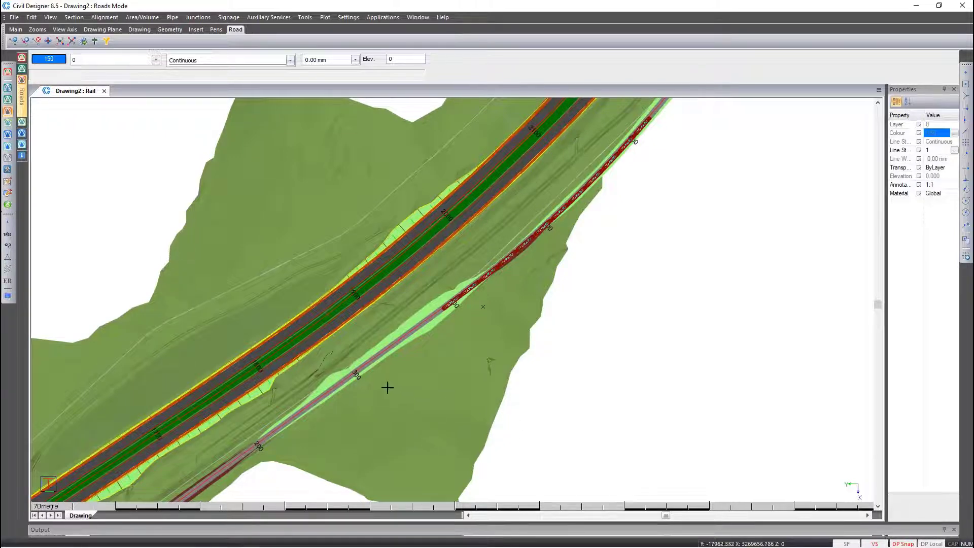
Set the terrain filter's names to pass to Culv*, keeping all selected surfaces
click(8, 281)
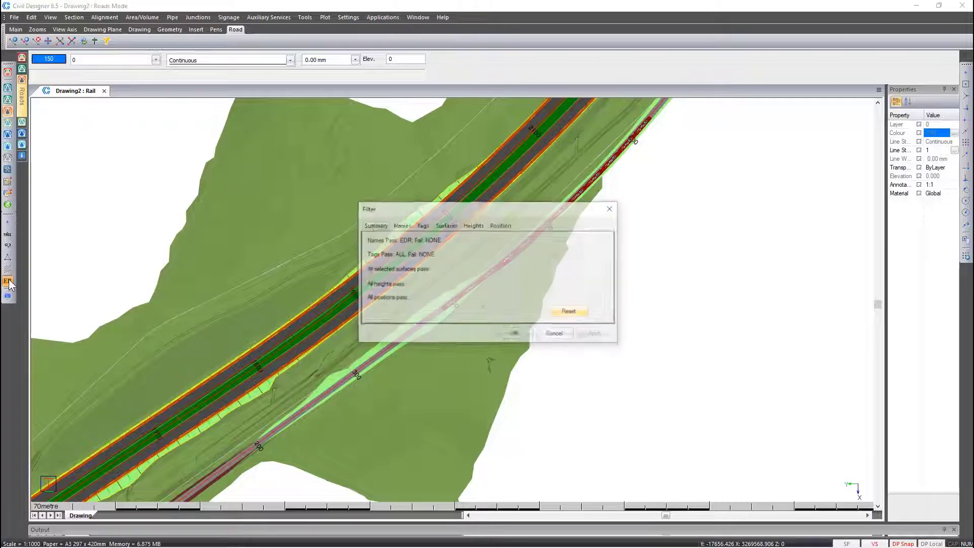
click(401, 226)
click(392, 252)
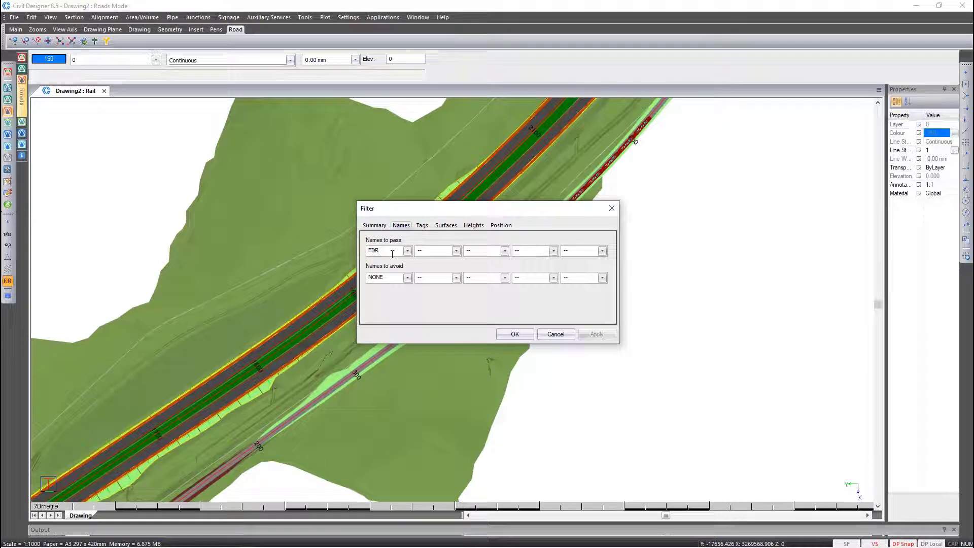
text(Culv*)
click(446, 226)
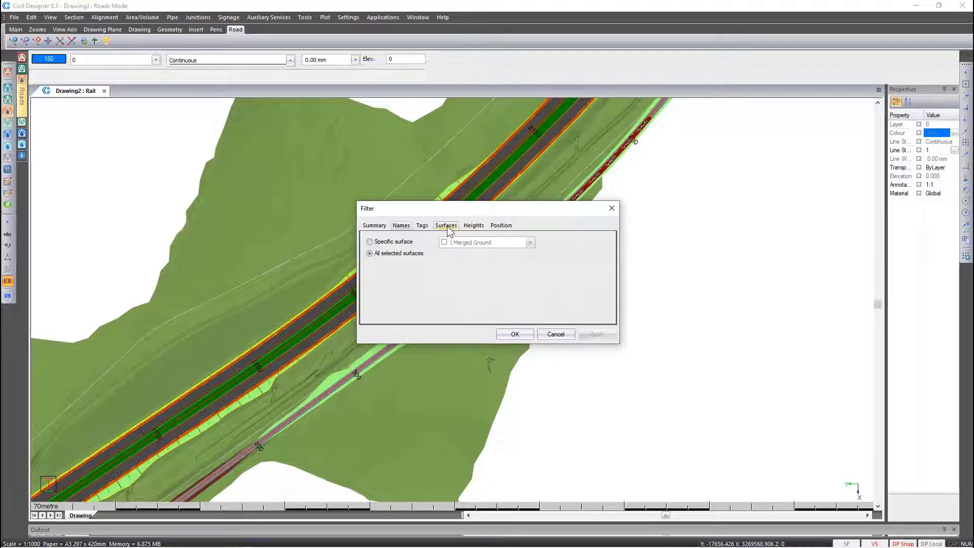
click(513, 333)
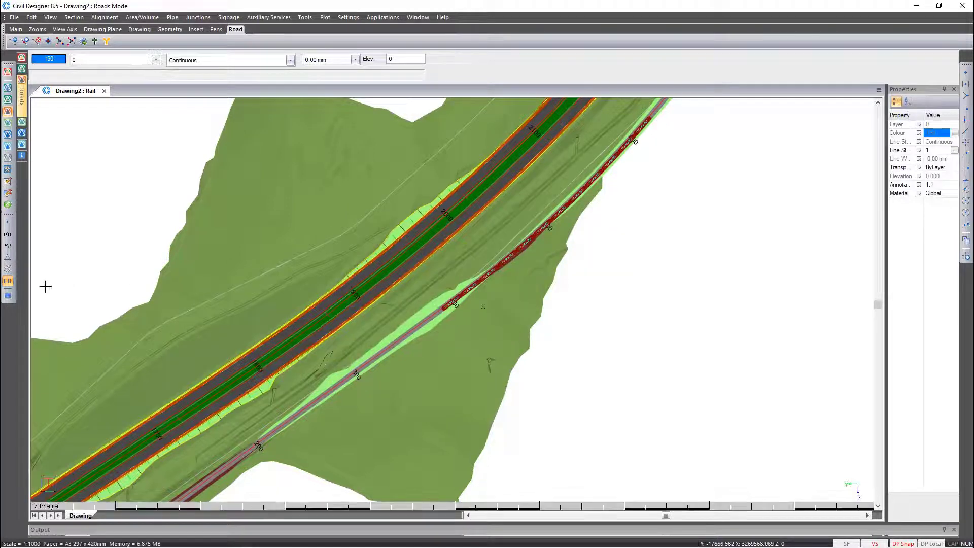
Turn on the display of terrain point symbols in the display settings
click(8, 296)
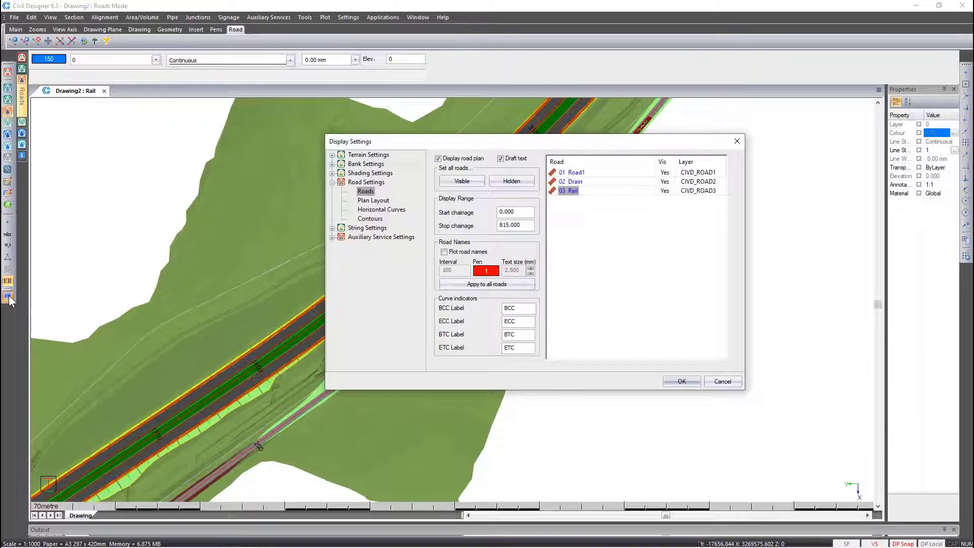
click(331, 155)
click(364, 201)
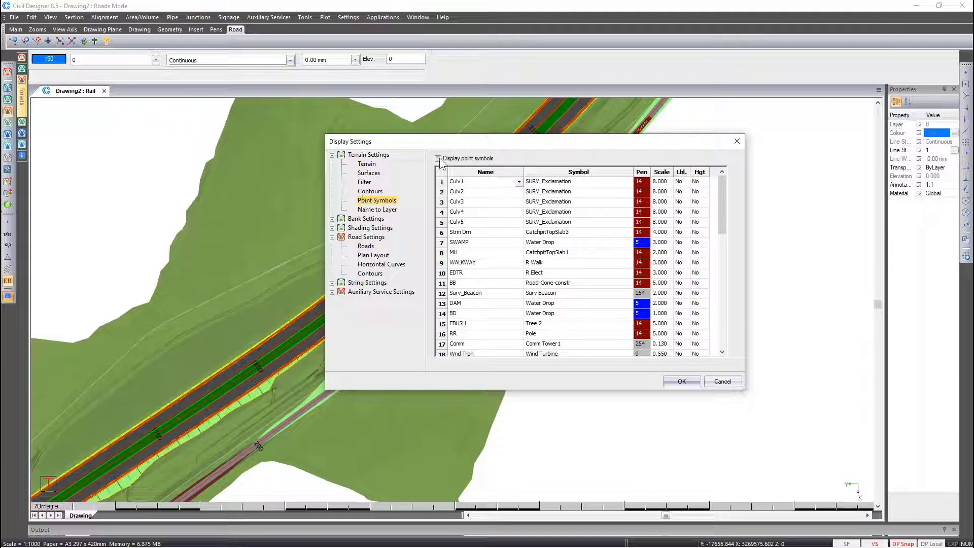
click(438, 158)
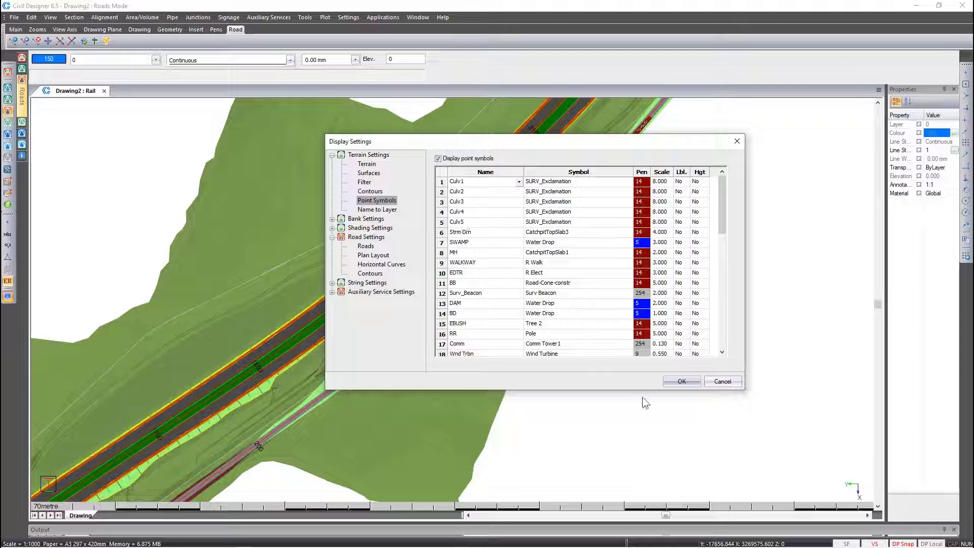
click(675, 384)
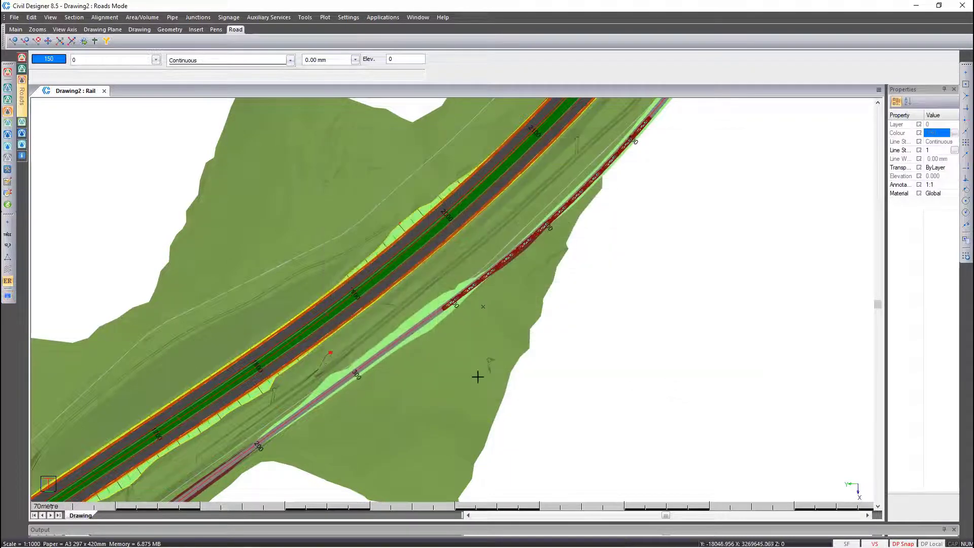
Render the area around the culvert in 3D, examine the culvert point symbols on both sides of the road, and return to plan view
right_click(336, 336)
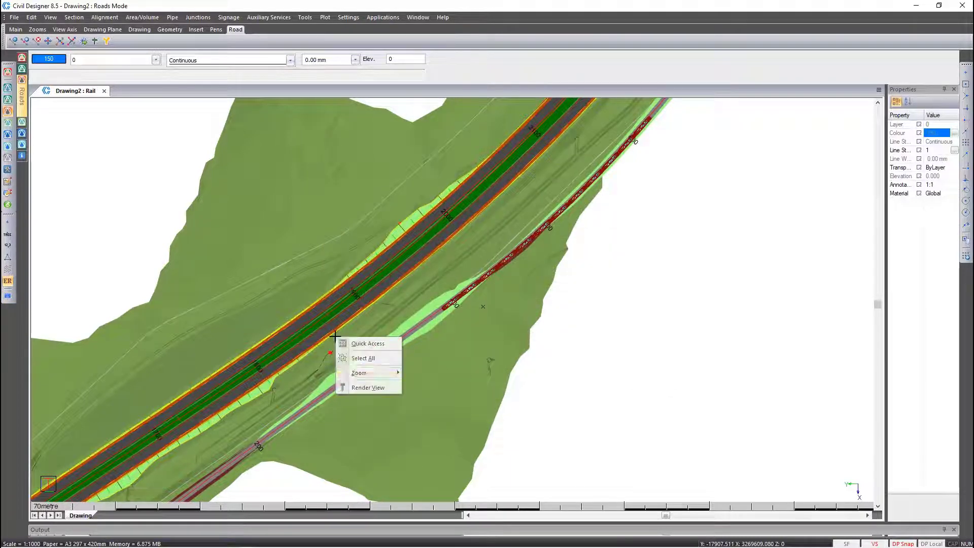
click(360, 387)
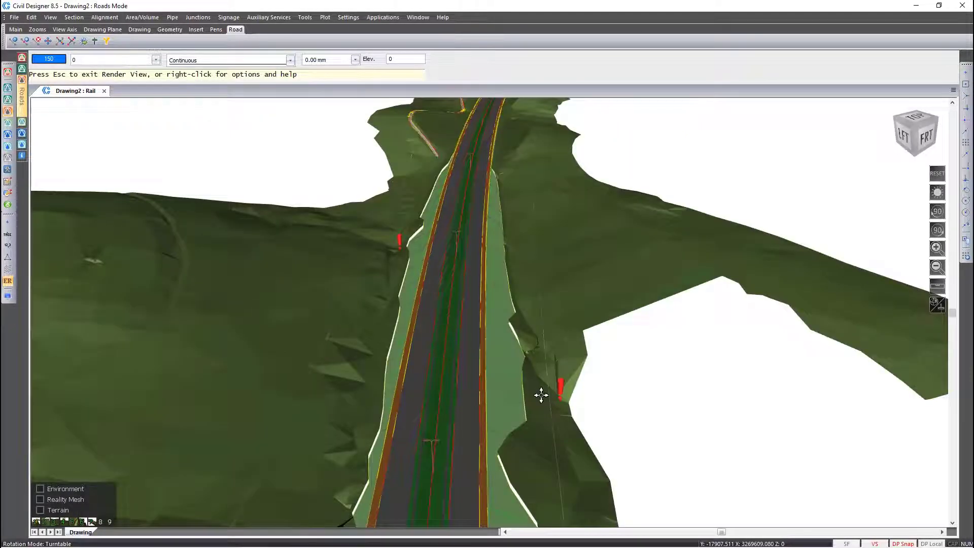
middle_drag(448, 233, 442, 472)
middle_drag(488, 230, 471, 359)
middle_drag(522, 213, 489, 310)
scroll(489, 309, up, 3)
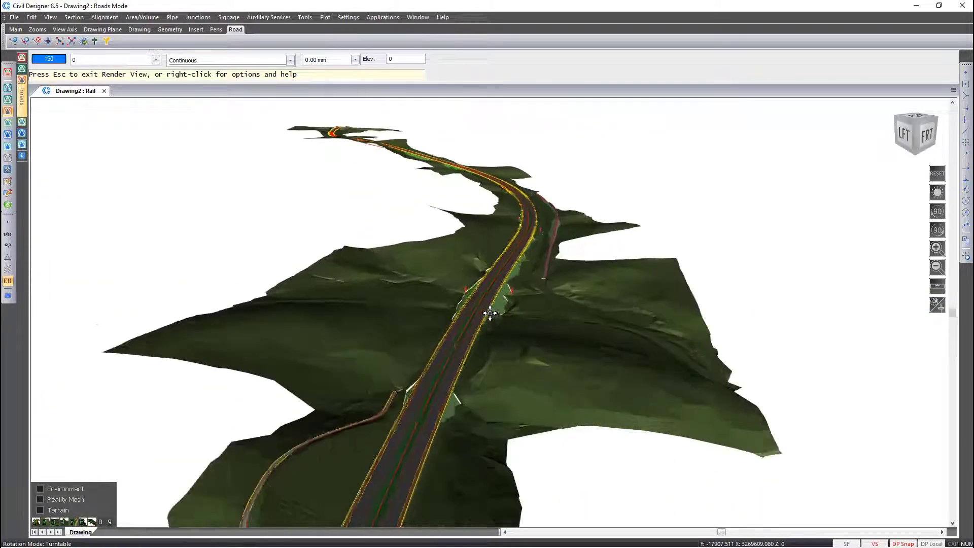
scroll(489, 311, up, 2)
middle_drag(485, 252, 488, 439)
scroll(485, 355, up, 4)
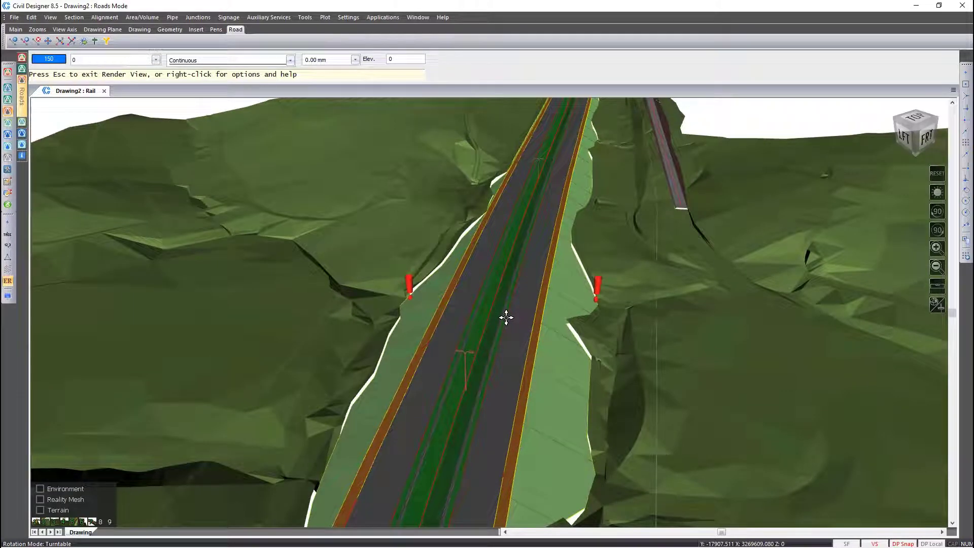
key(Escape)
key(Return)
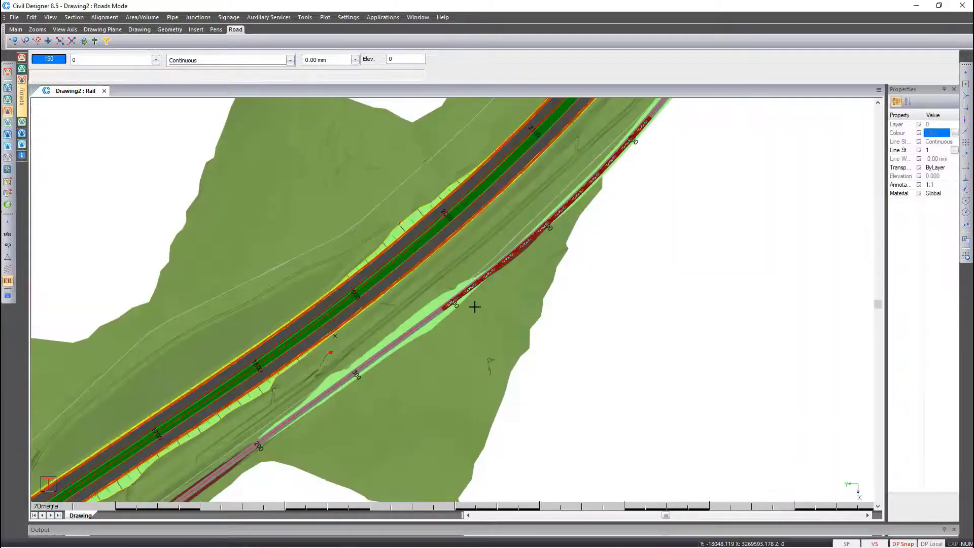
Switch to Survey mode and import the coordinate file Culv.csv with Draft Expert, keeping the name, Y, X and Z column assignments
click(7, 87)
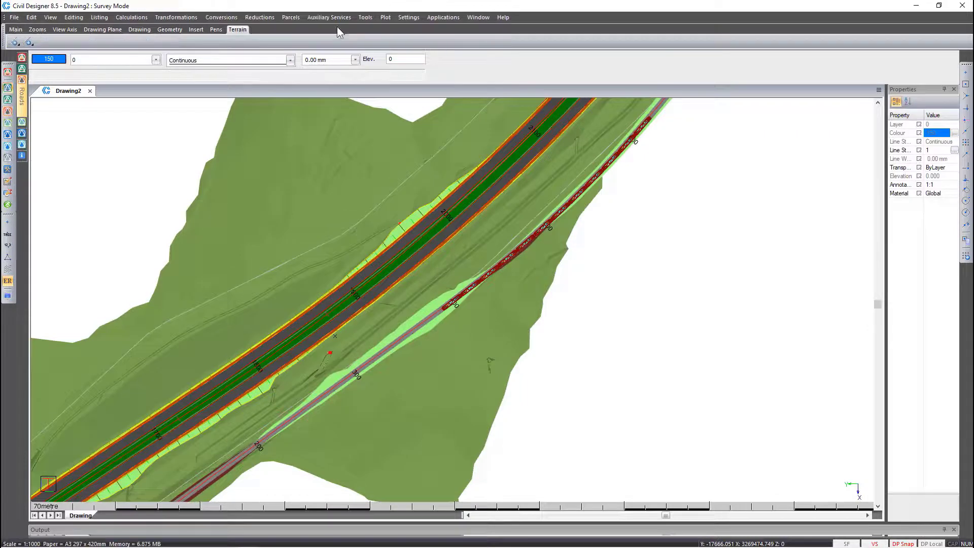
click(365, 16)
mouse_move(372, 28)
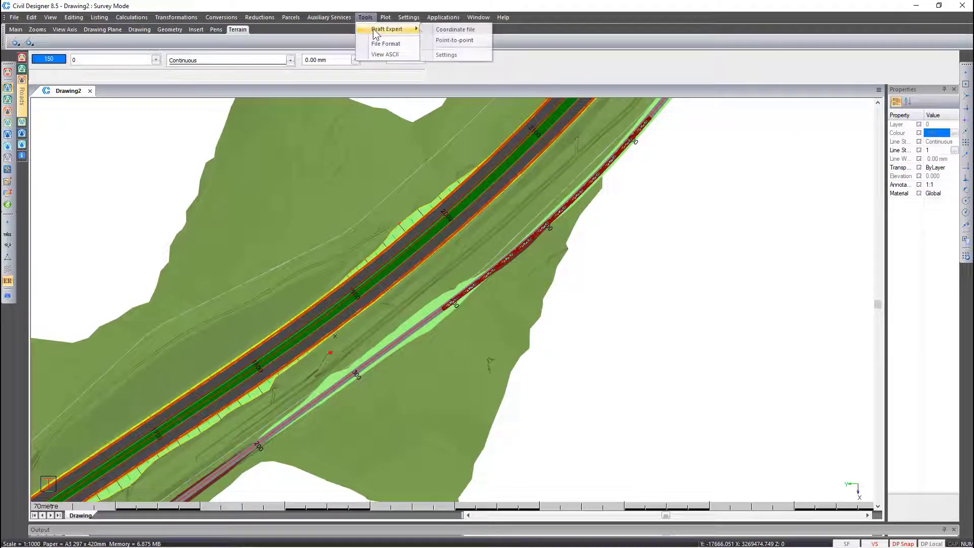
click(454, 30)
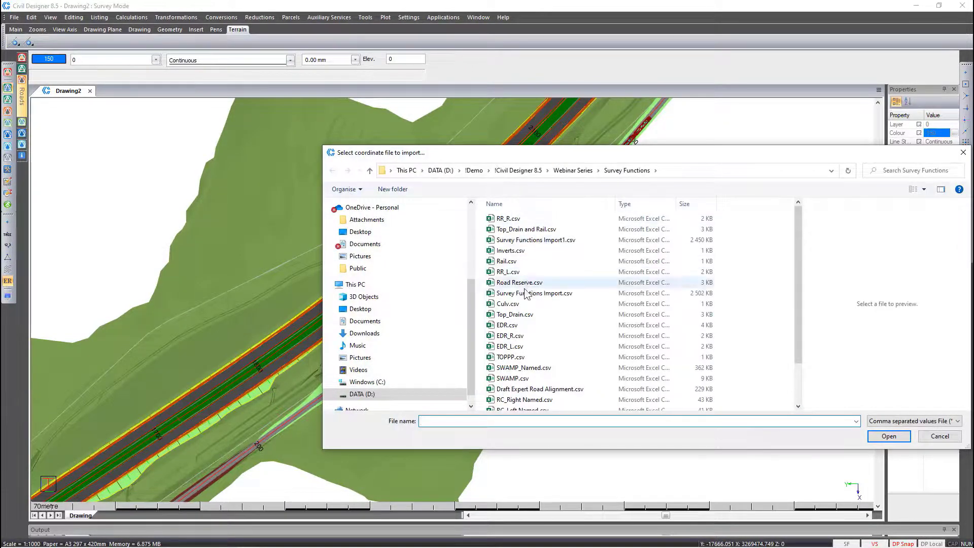
double_click(525, 303)
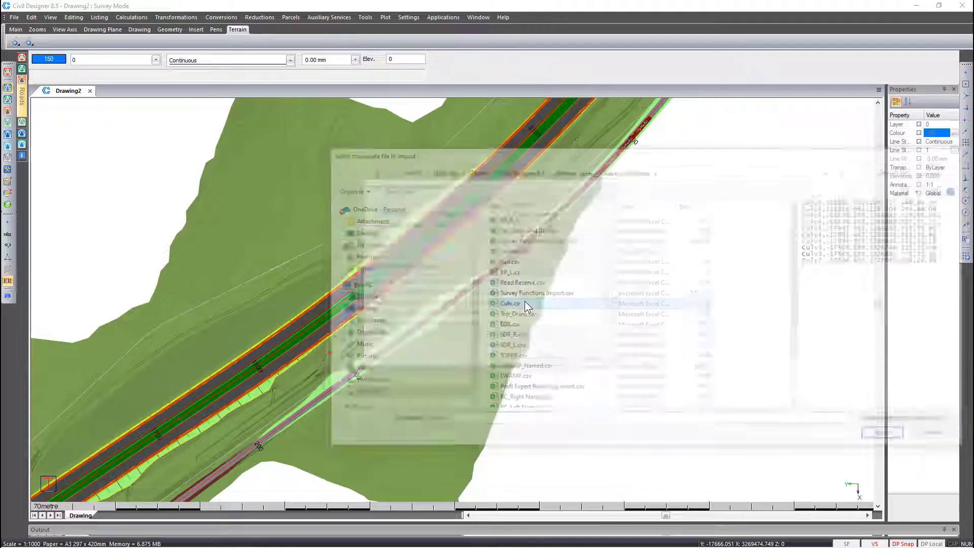
click(537, 363)
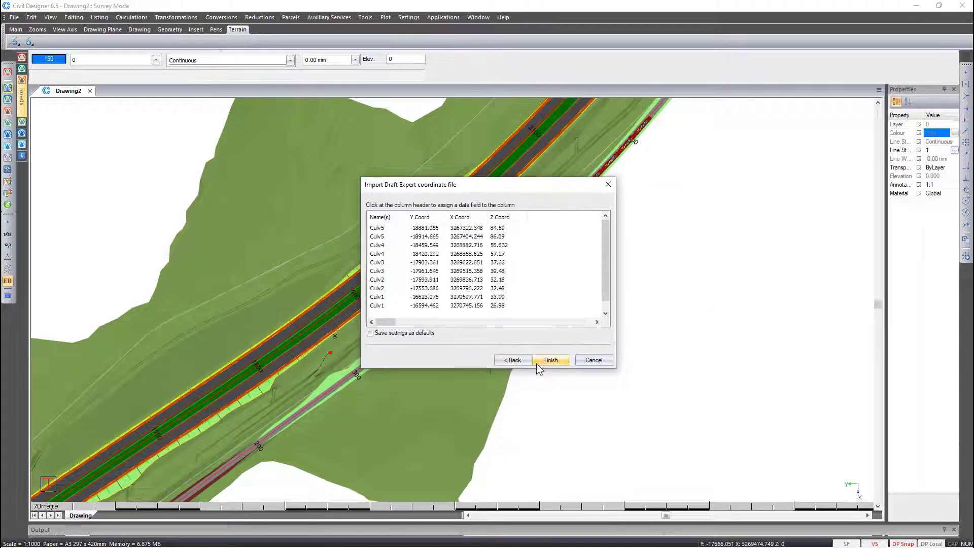
click(538, 363)
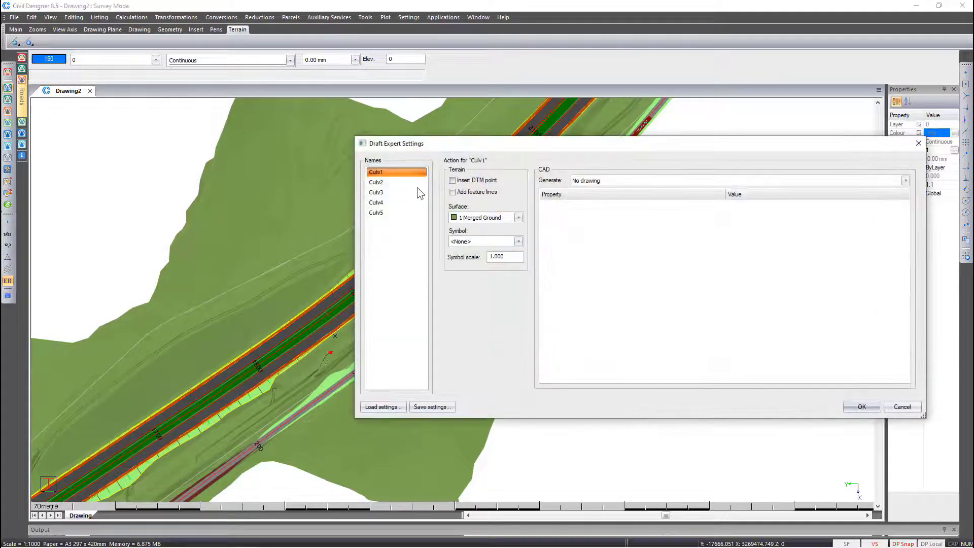
Set Culv1 to generate chained lines and load the Draft Expert settings file Culv Draft Expert.xml
click(585, 181)
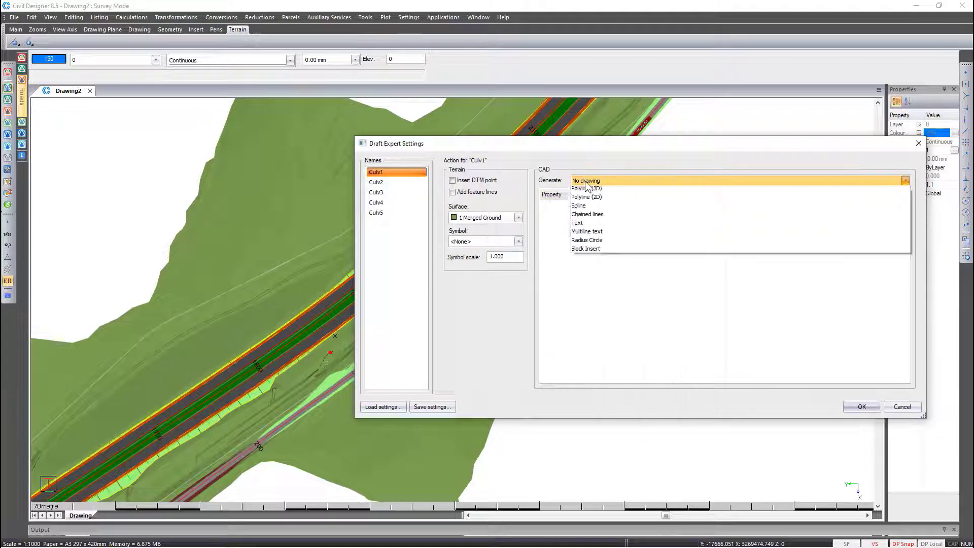
click(588, 221)
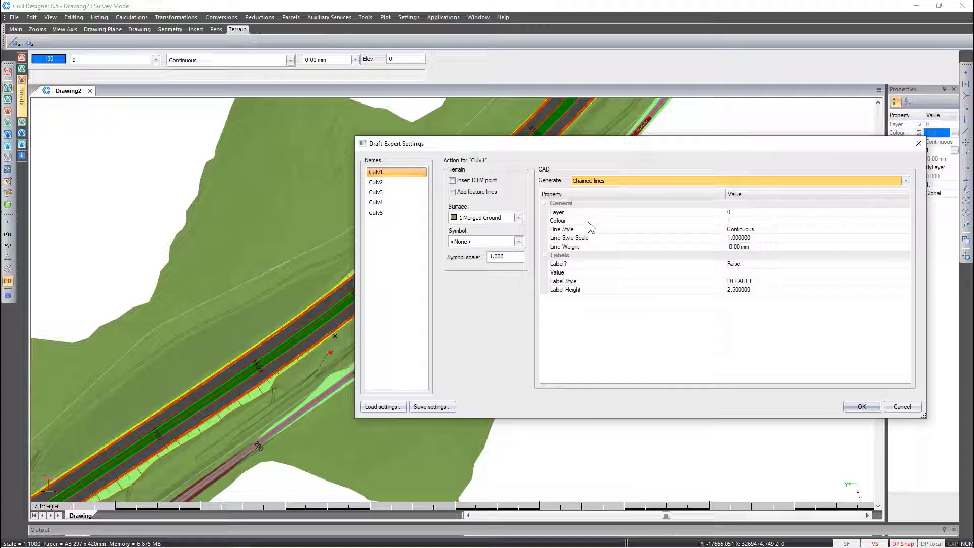
click(384, 406)
click(525, 219)
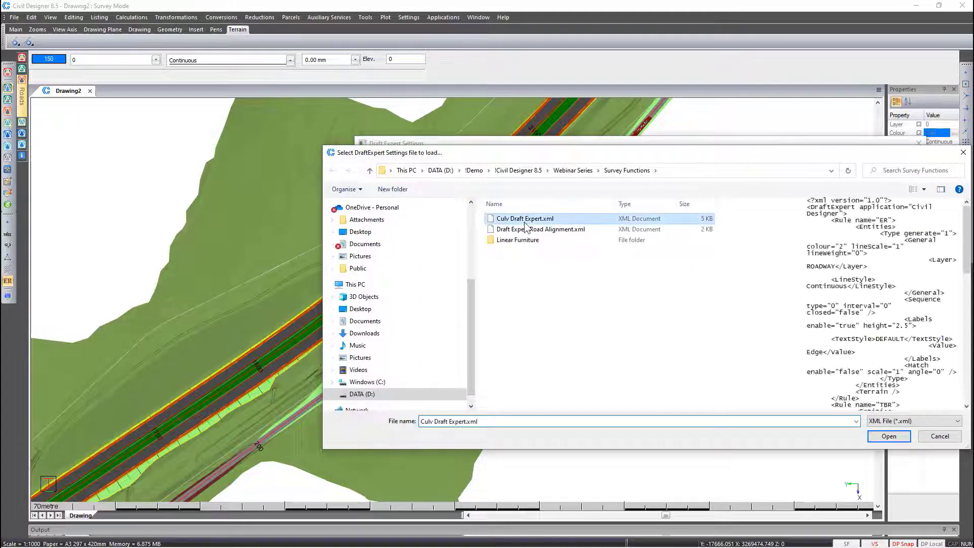
click(891, 435)
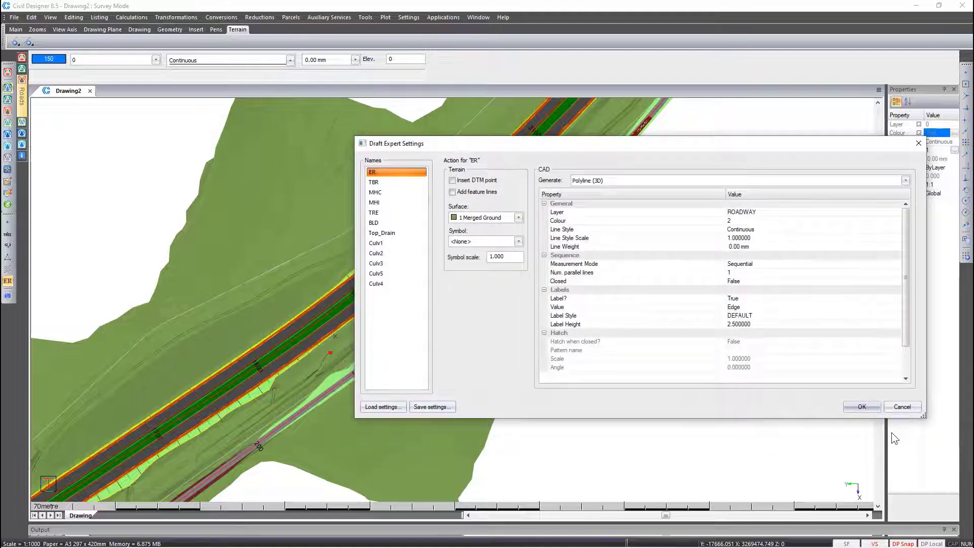
Check the Culv1 to Culv5 actions and apply all the Draft Expert actions to draw the culverts as chained lines on layer Culv
click(386, 245)
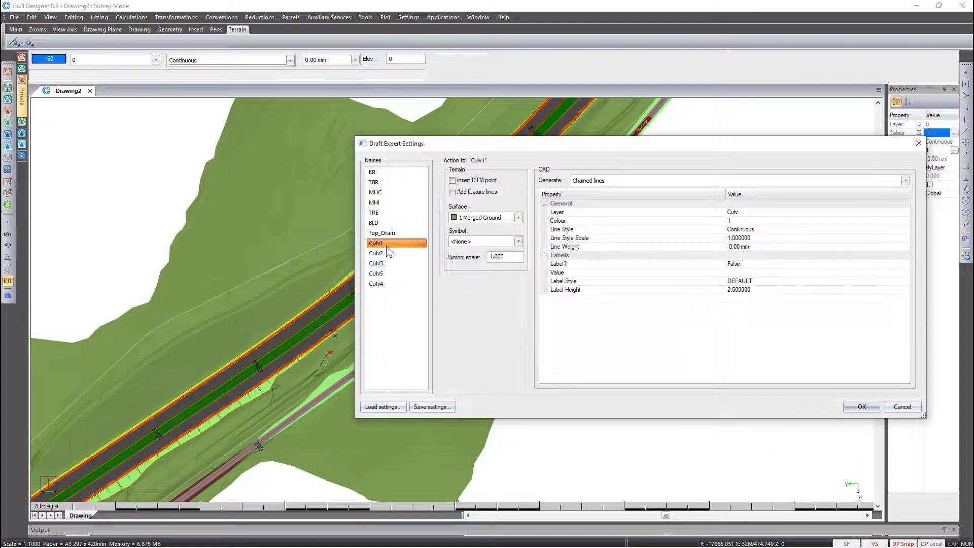
click(385, 252)
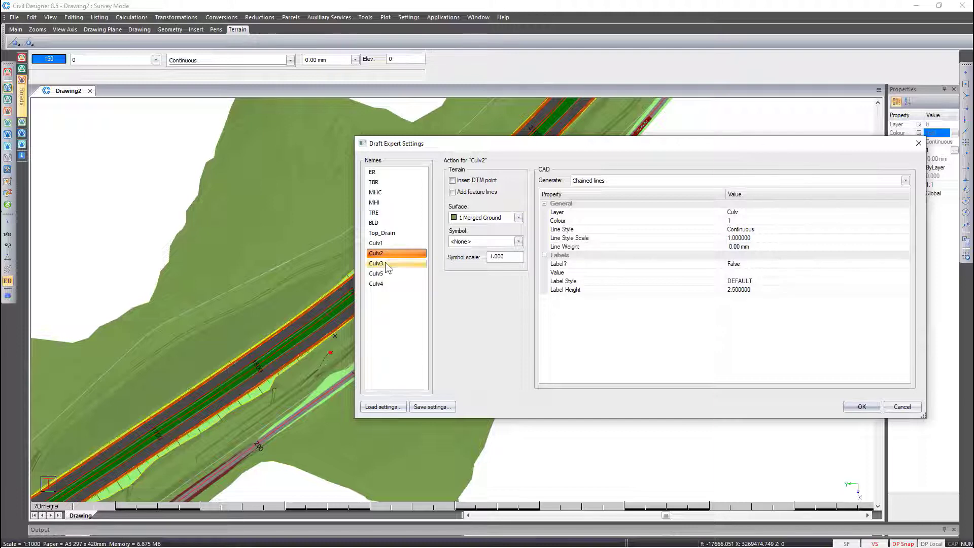
click(385, 263)
click(385, 272)
click(385, 282)
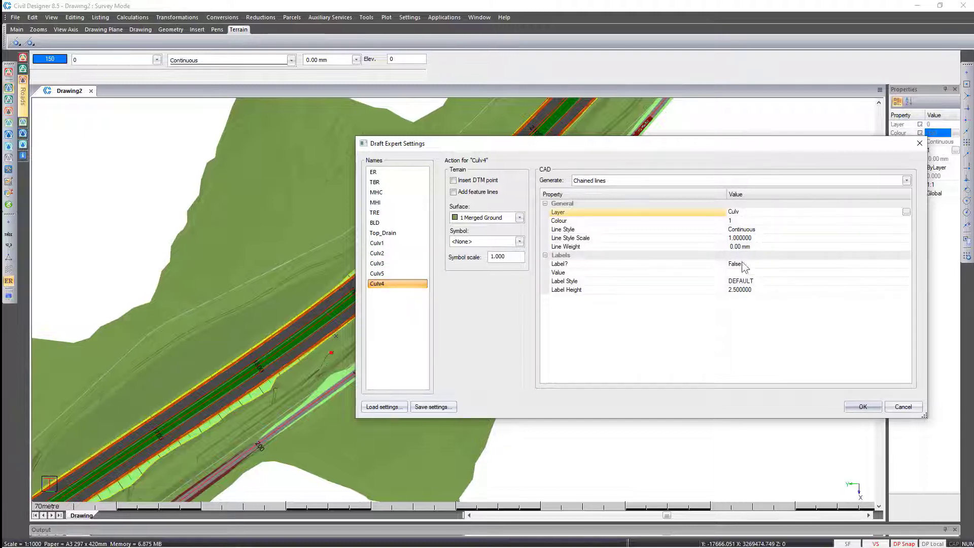
click(853, 410)
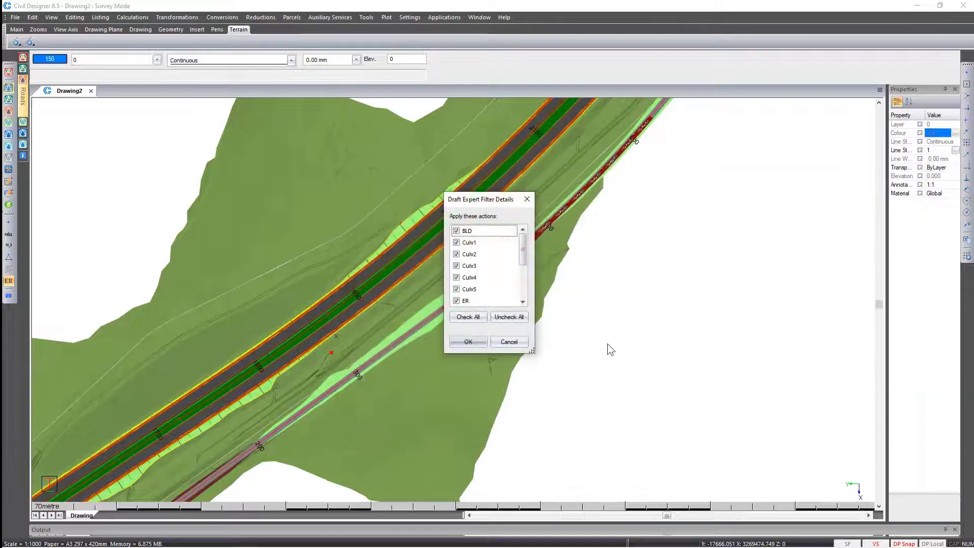
click(458, 344)
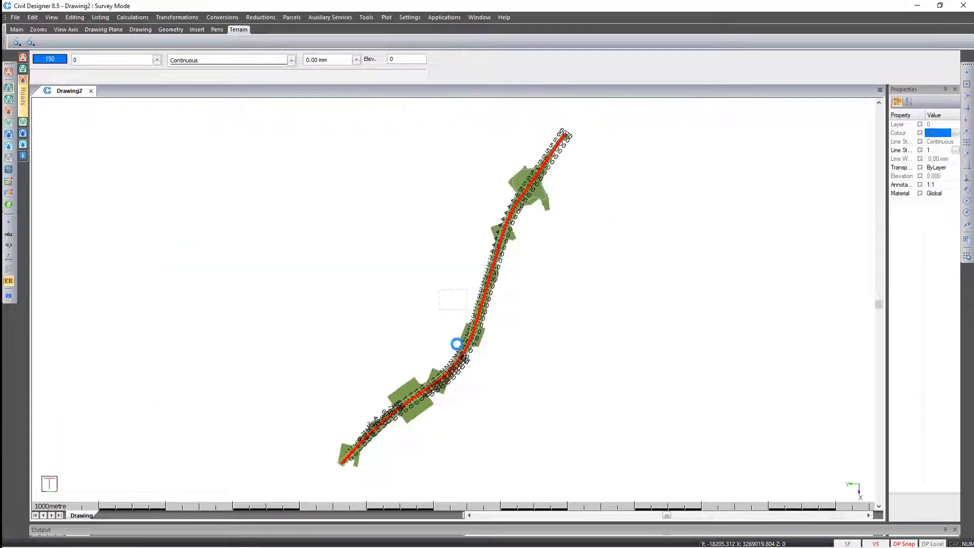
Select the culvert line crossing the road and examine its layer, start and end coordinates and levels in the widened properties
right_click(457, 344)
click(477, 361)
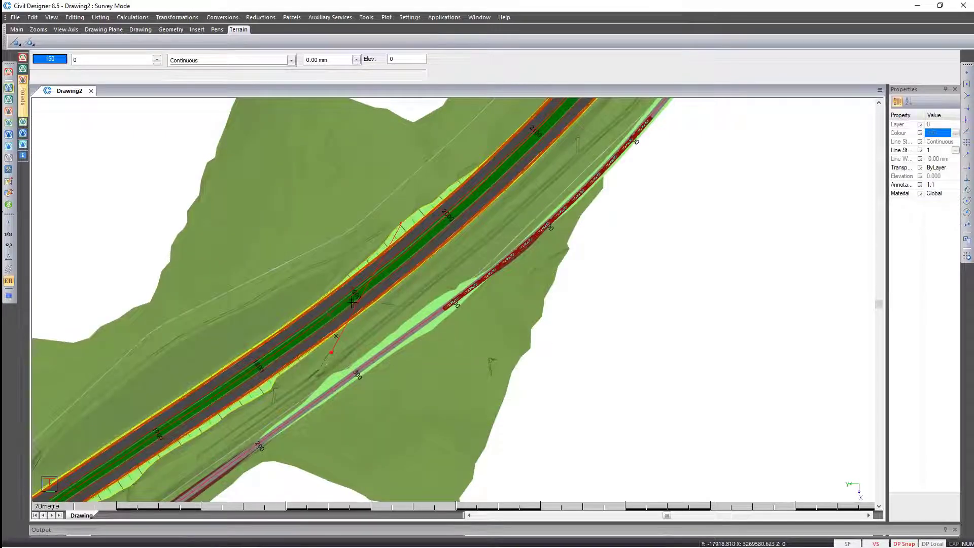
scroll(353, 303, up, 2)
click(460, 301)
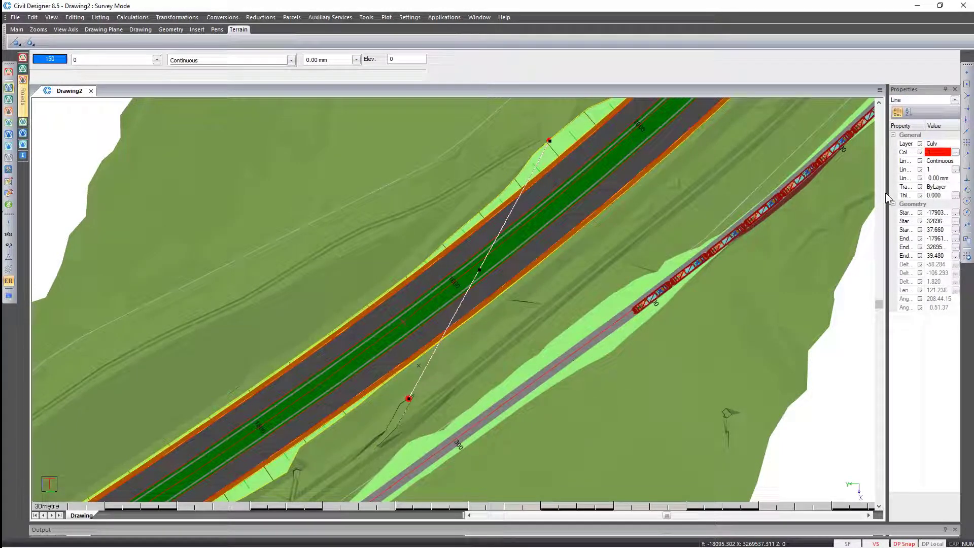
drag(888, 192, 815, 185)
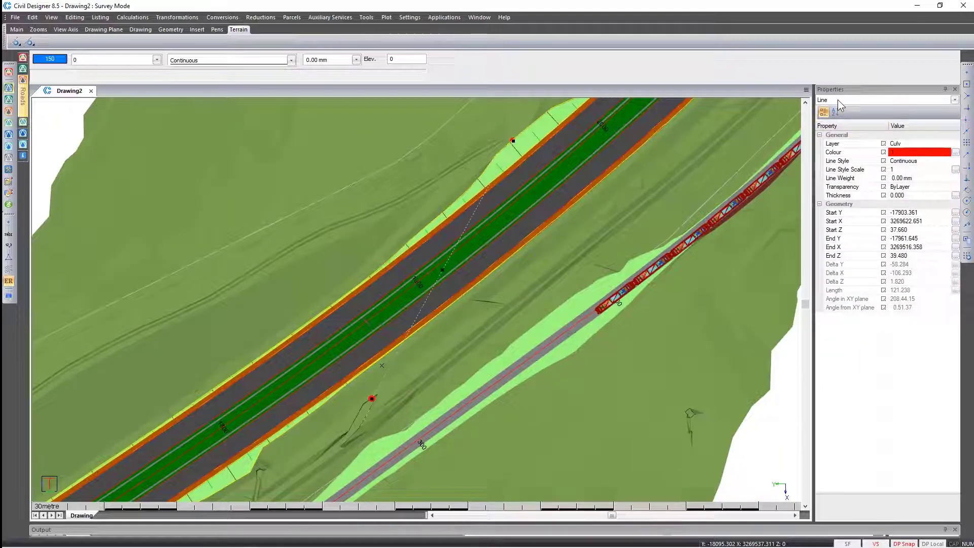
Import auxiliary services from the drawing, using the Culv layer for links and Culvert as the destination layer
click(310, 17)
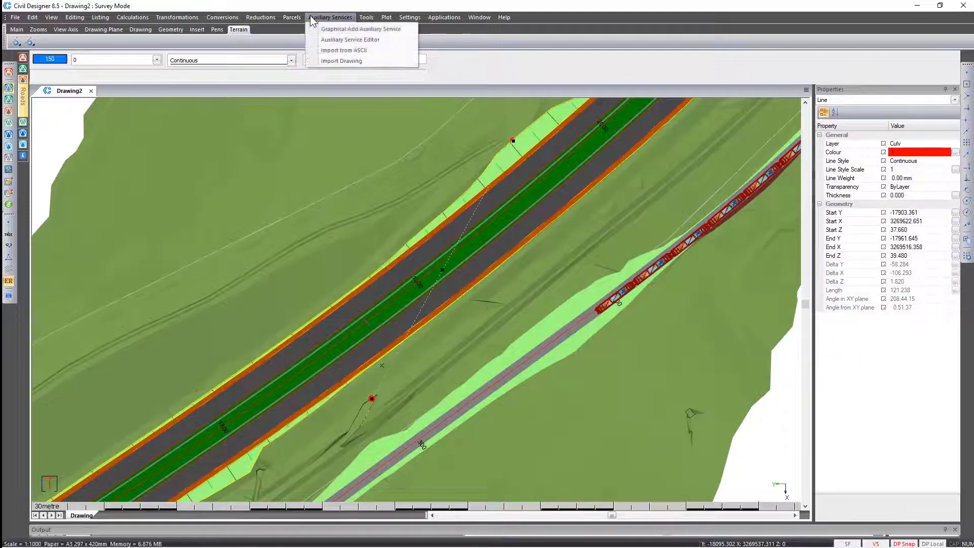
click(336, 61)
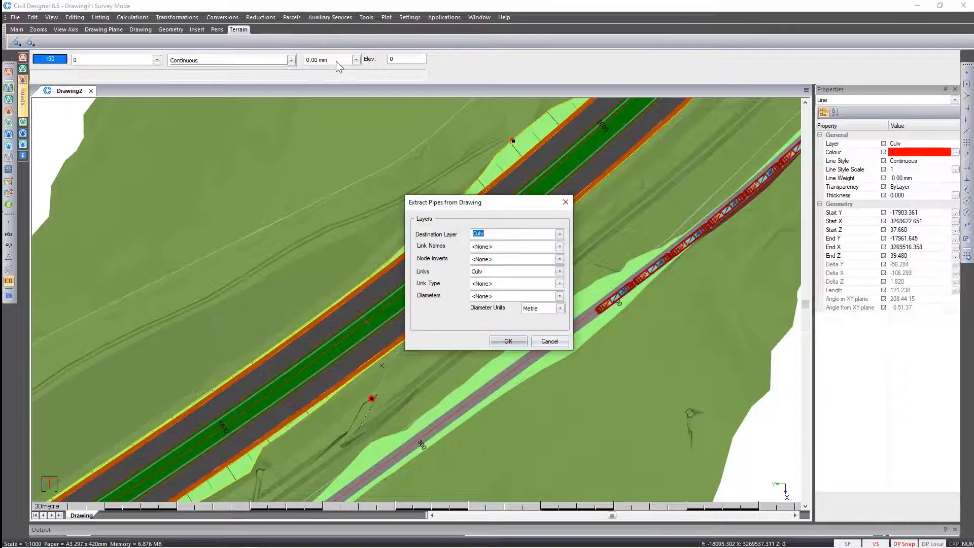
click(504, 234)
text(ert)
click(505, 341)
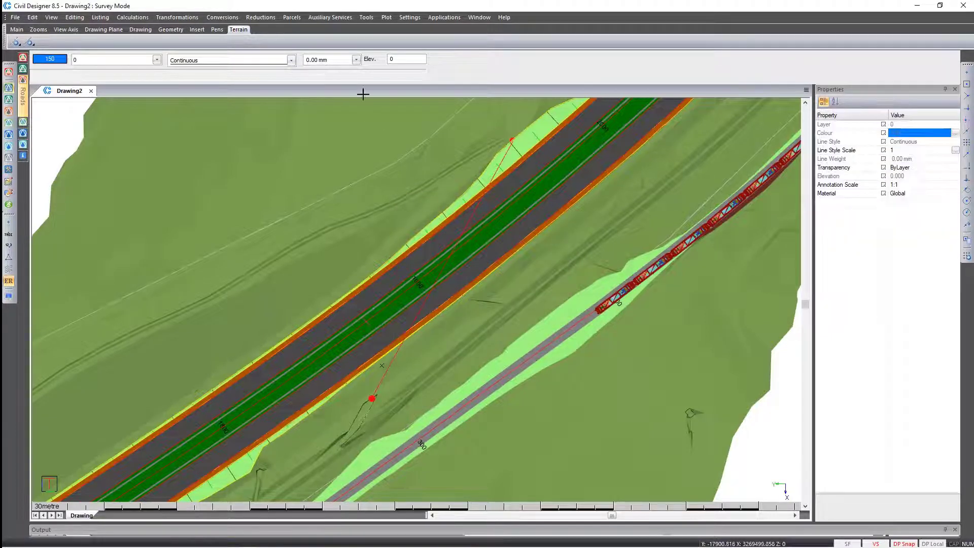
Copy the type, width, height and number values of all five CROSSING SERVICES rows into the Culvert links and save the auxiliary services
click(330, 17)
click(323, 38)
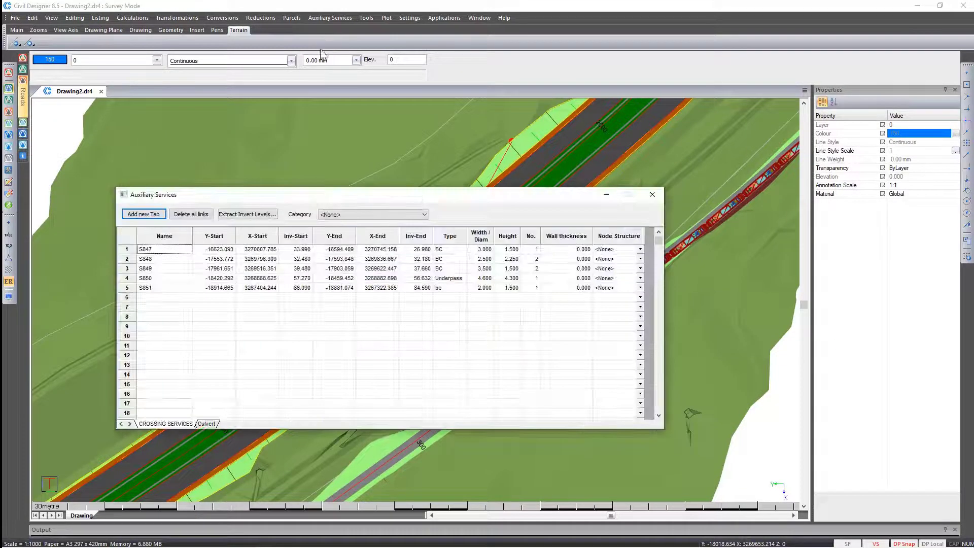
click(200, 427)
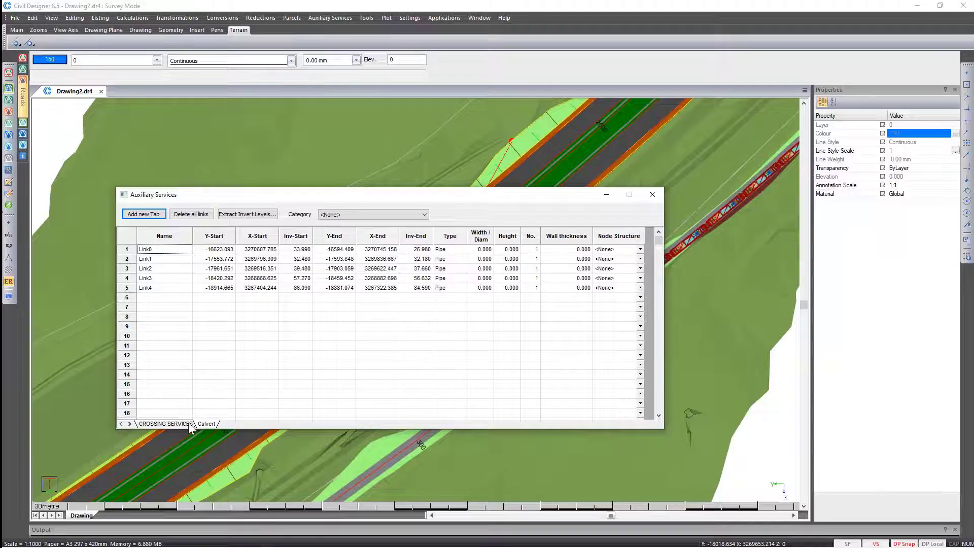
click(201, 425)
drag(447, 249, 525, 288)
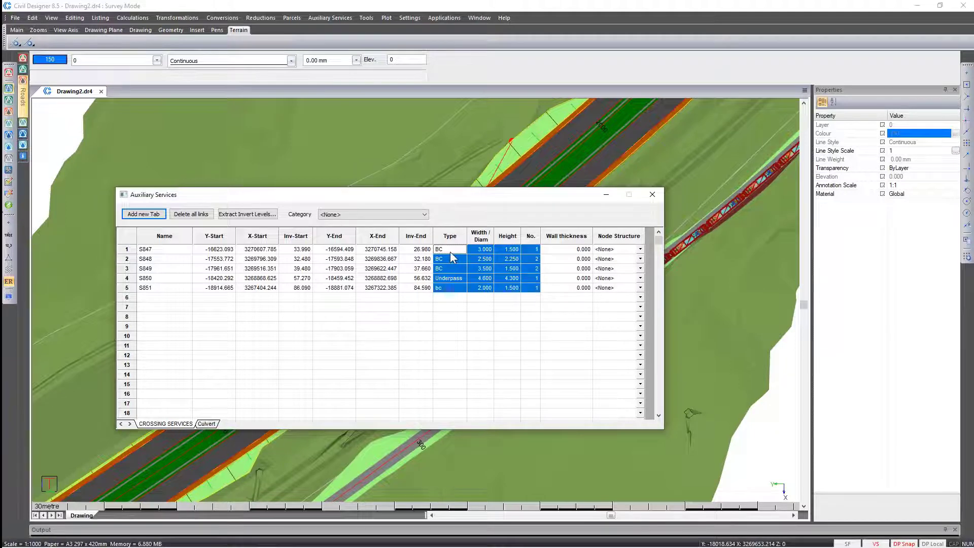
right_click(450, 251)
click(473, 268)
click(206, 424)
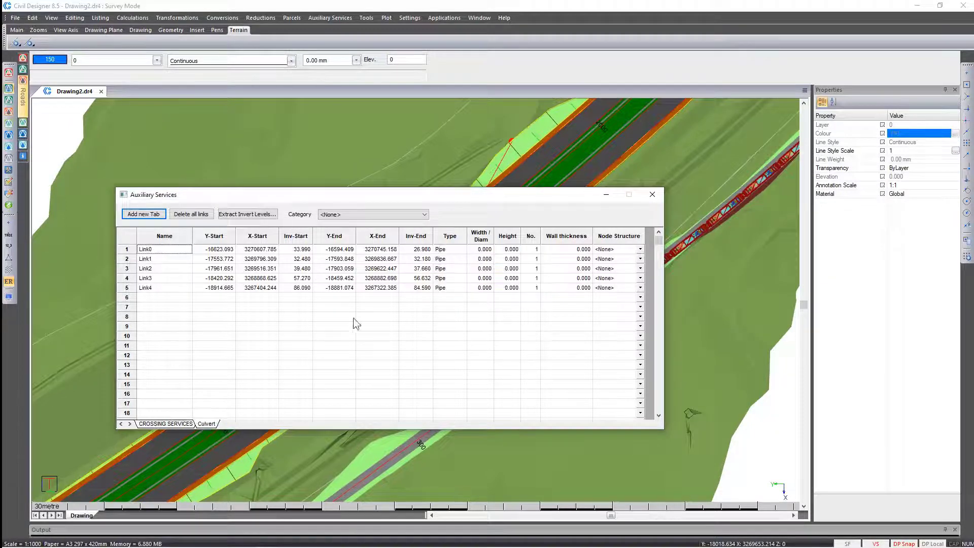
right_click(447, 253)
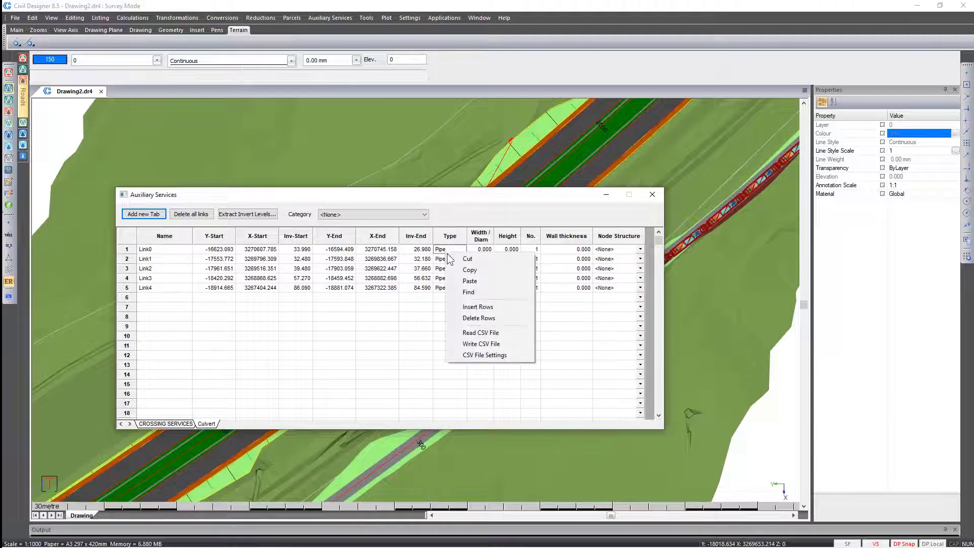
click(459, 280)
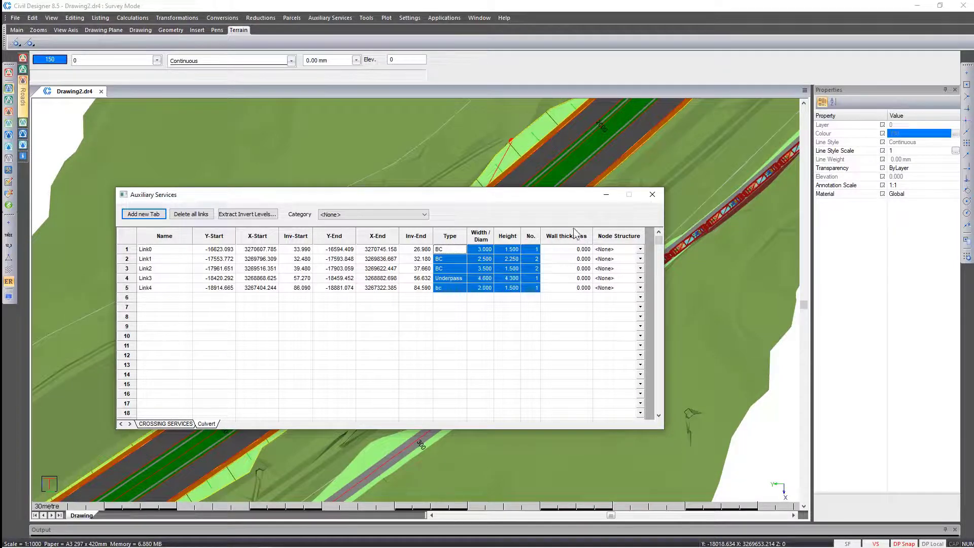
click(657, 196)
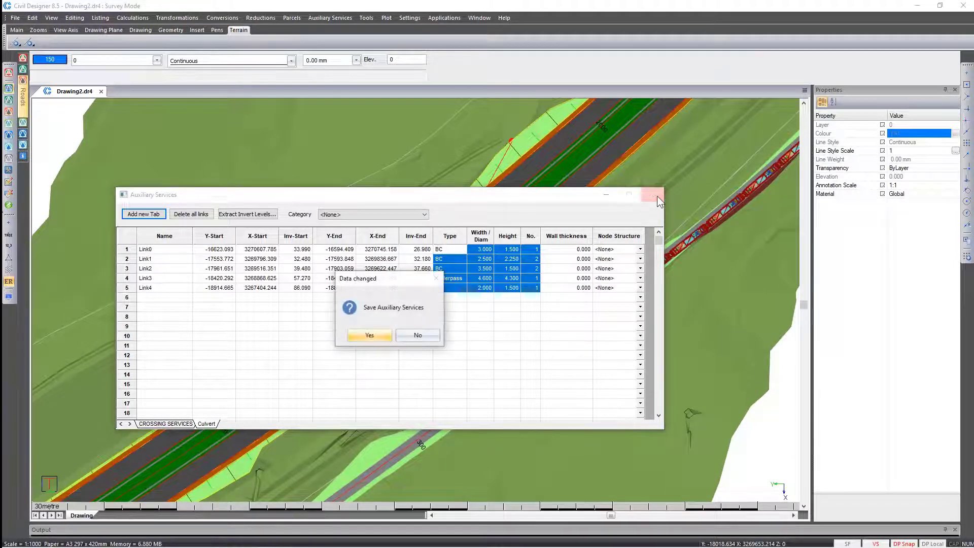
click(373, 339)
Apply the auxiliary service display settings with the Culvert service shown as 3D entities and CROSSING SERVICES hidden
click(9, 296)
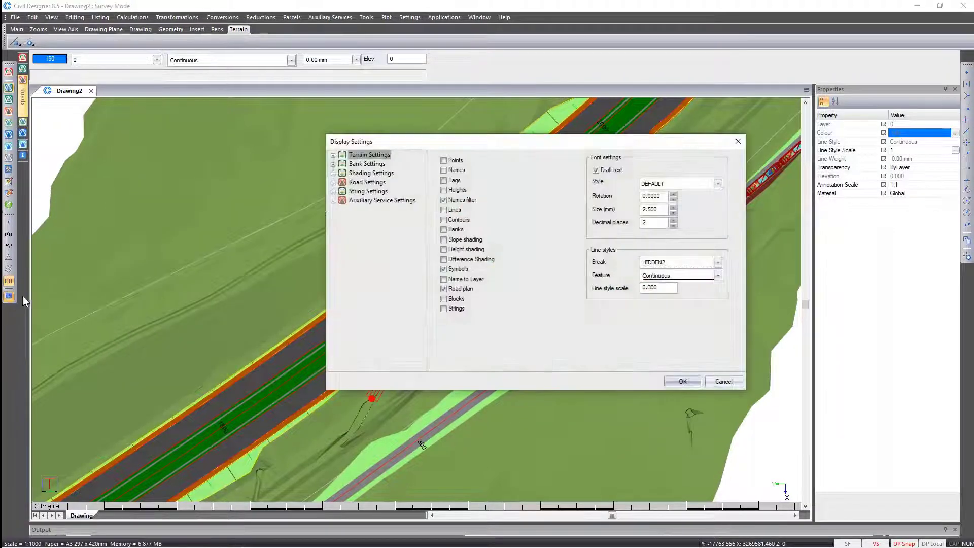
click(370, 203)
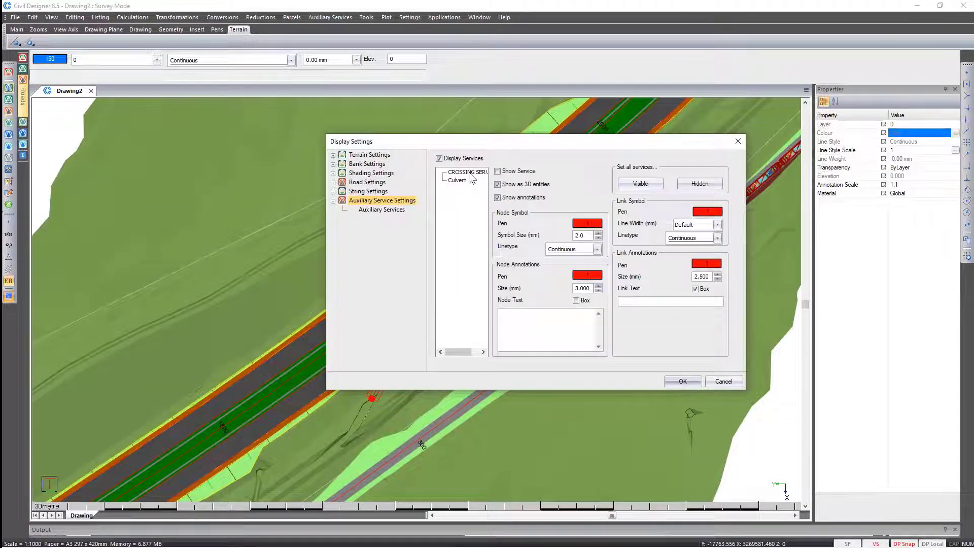
click(470, 173)
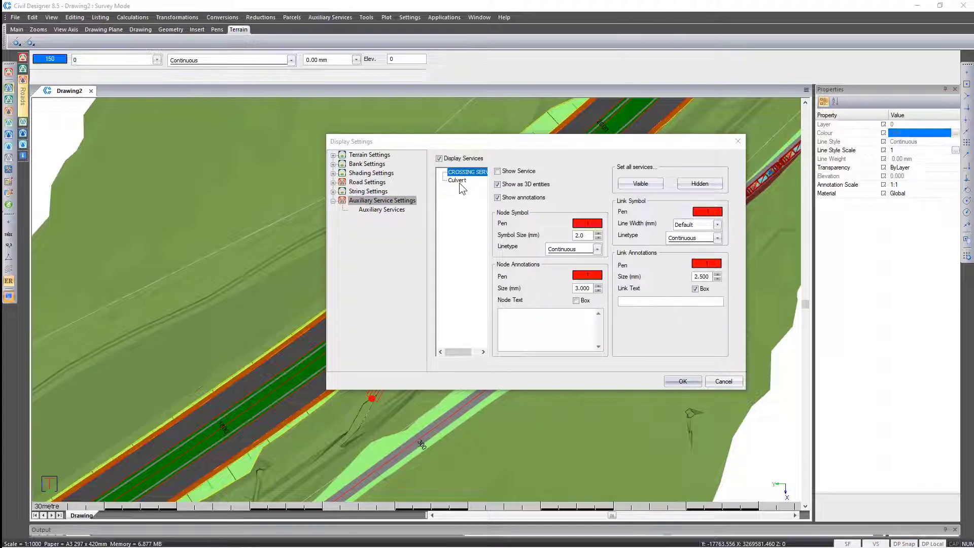
click(458, 181)
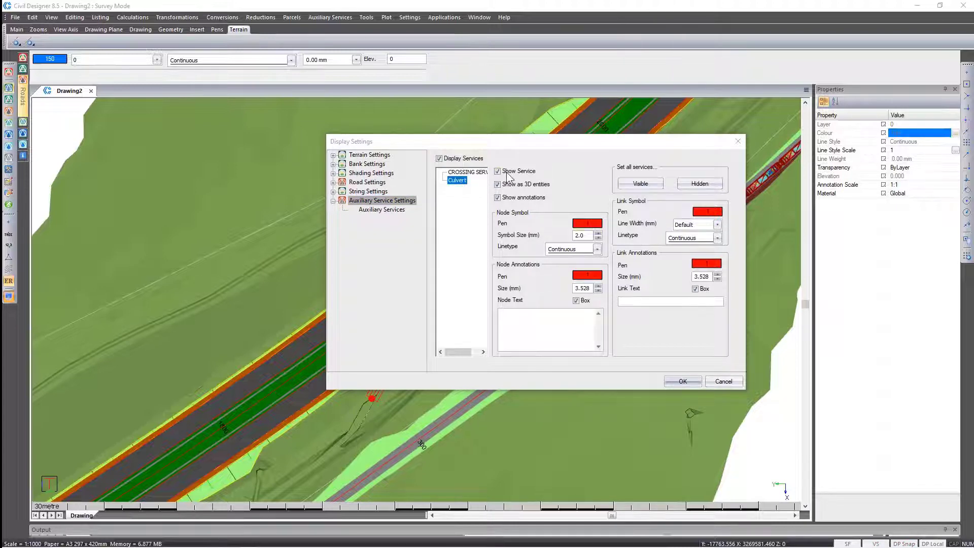
click(672, 384)
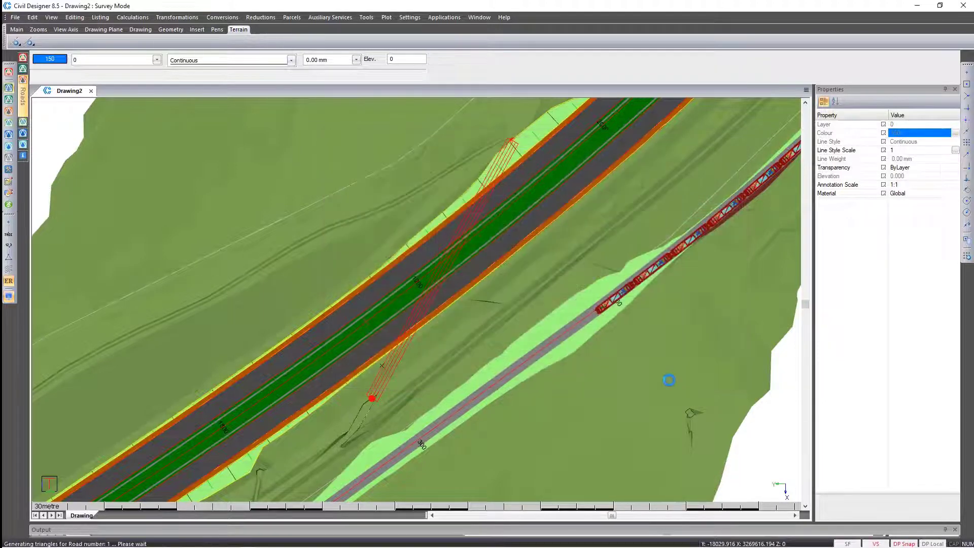
Open the render view and examine the culvert crossing beneath the road from below the terrain
right_click(450, 301)
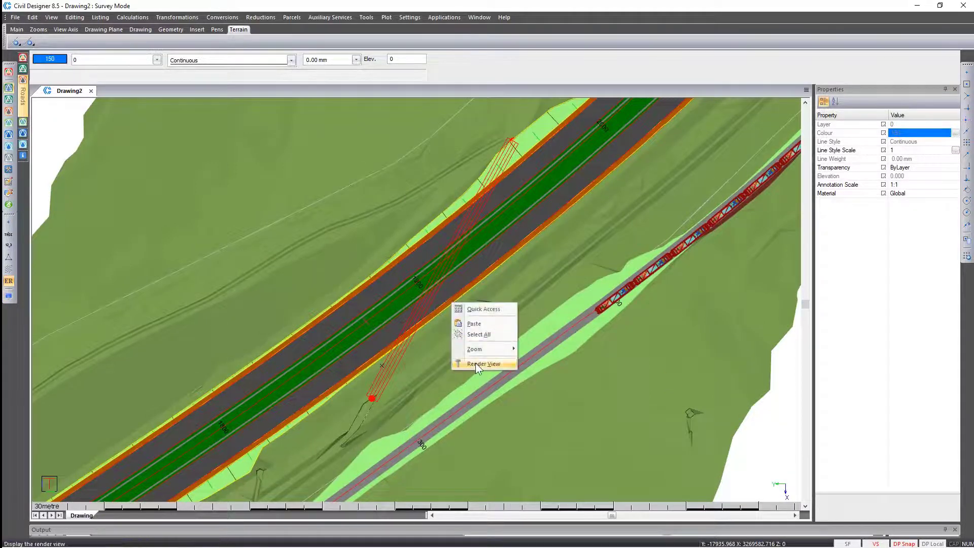
click(476, 363)
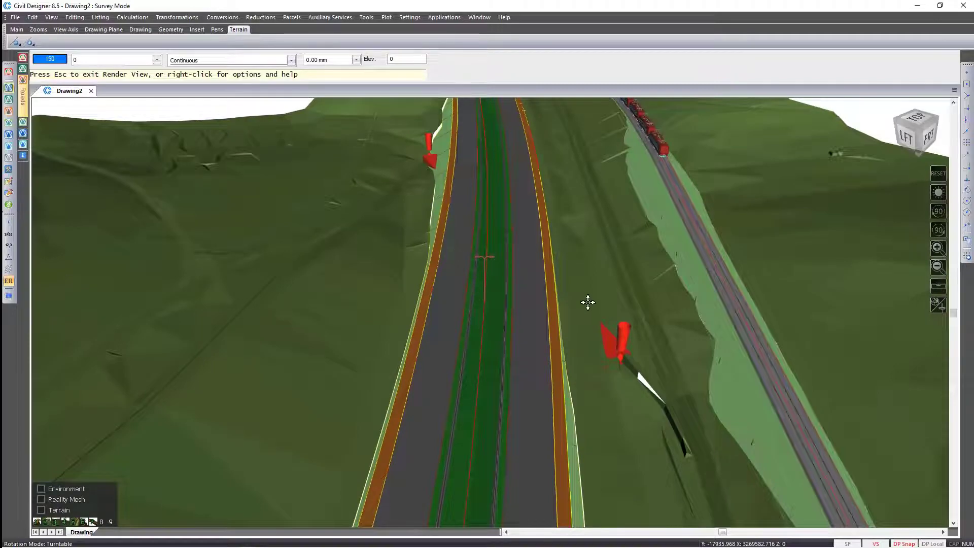
drag(486, 377, 503, 132)
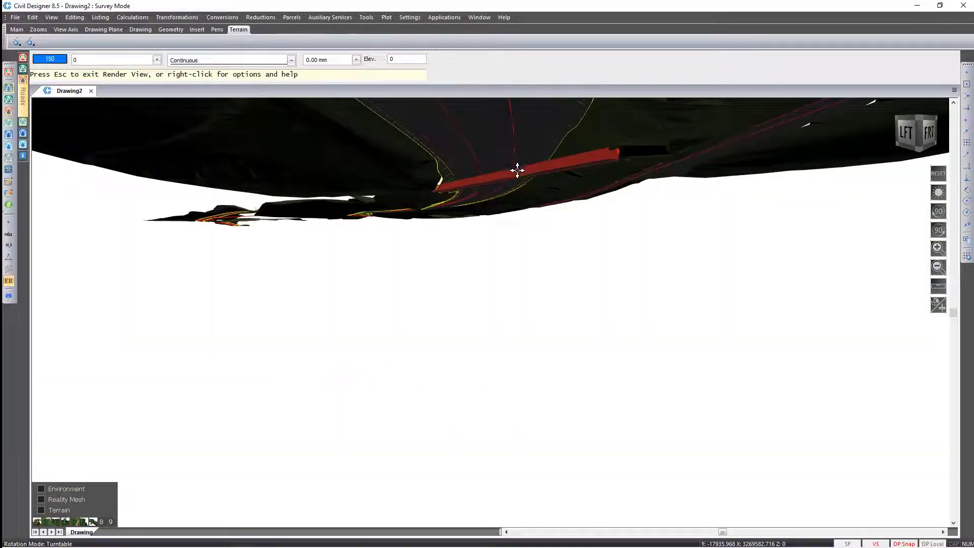
scroll(518, 168, up, 4)
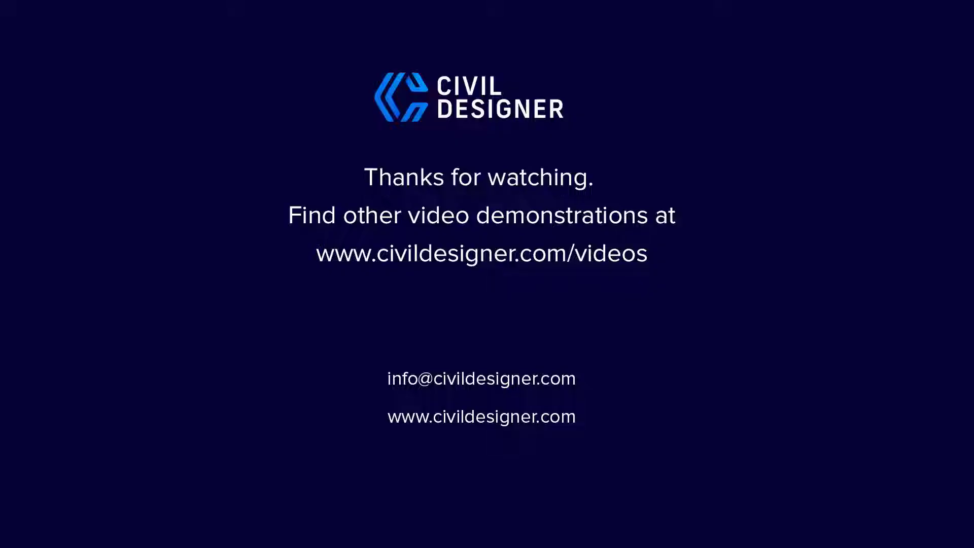